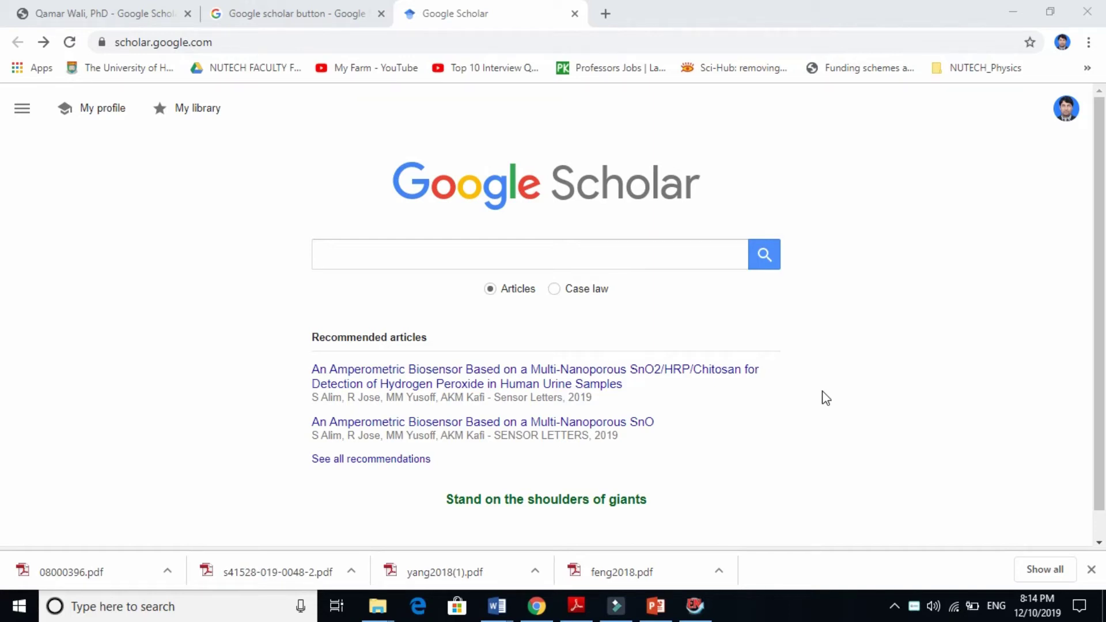
# Open the downloaded feng2018.pdf paper in Adobe Reader
pyautogui.click(624, 572)
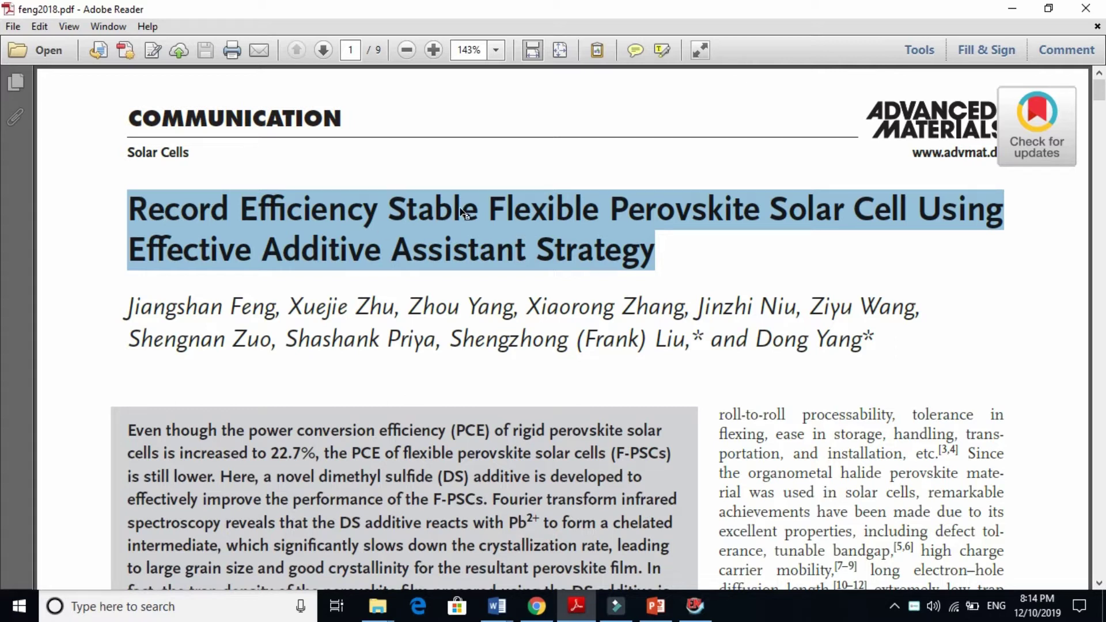
# Search Scholar for the pasted perovskite solar cell title, which returns the 2018 Advanced Materials article
pyautogui.click(536, 605)
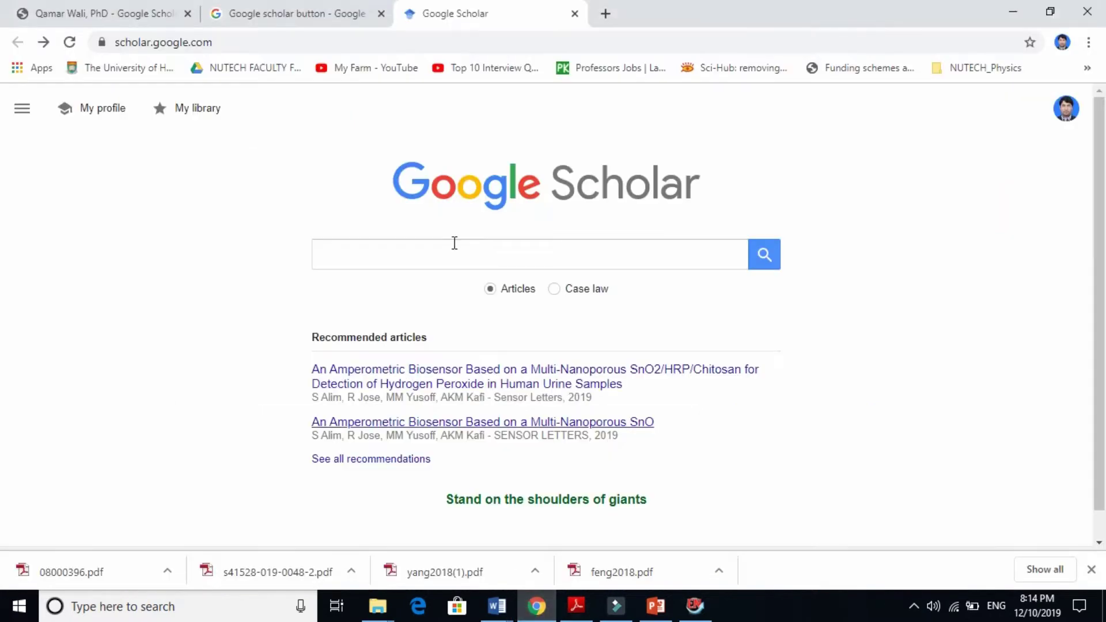
pyautogui.click(429, 250)
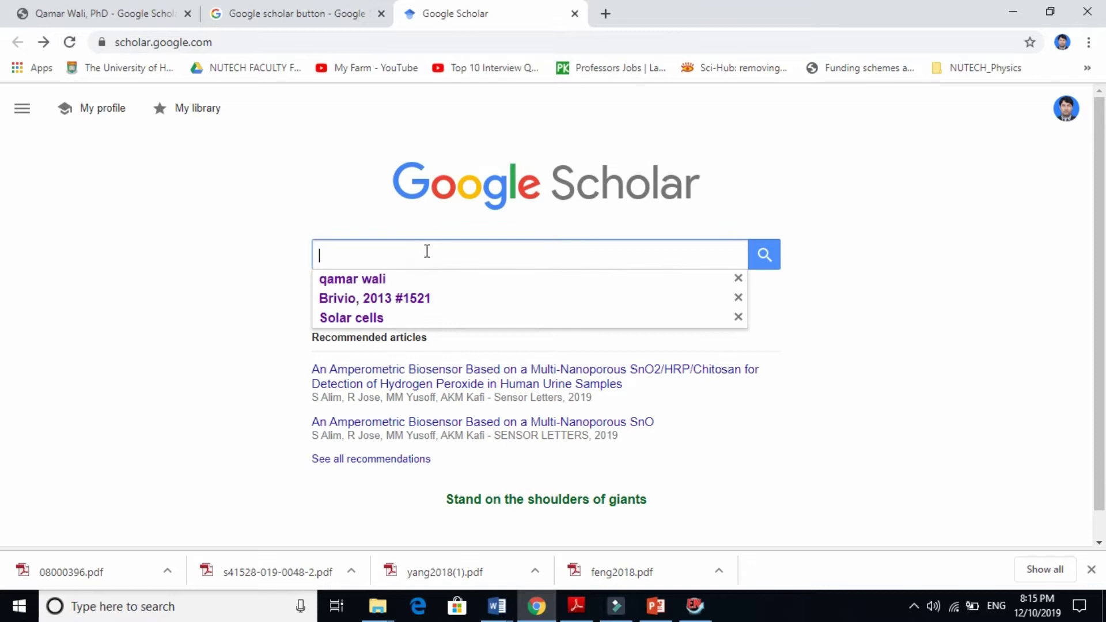
pyautogui.hotkey('ctrl', 'v')
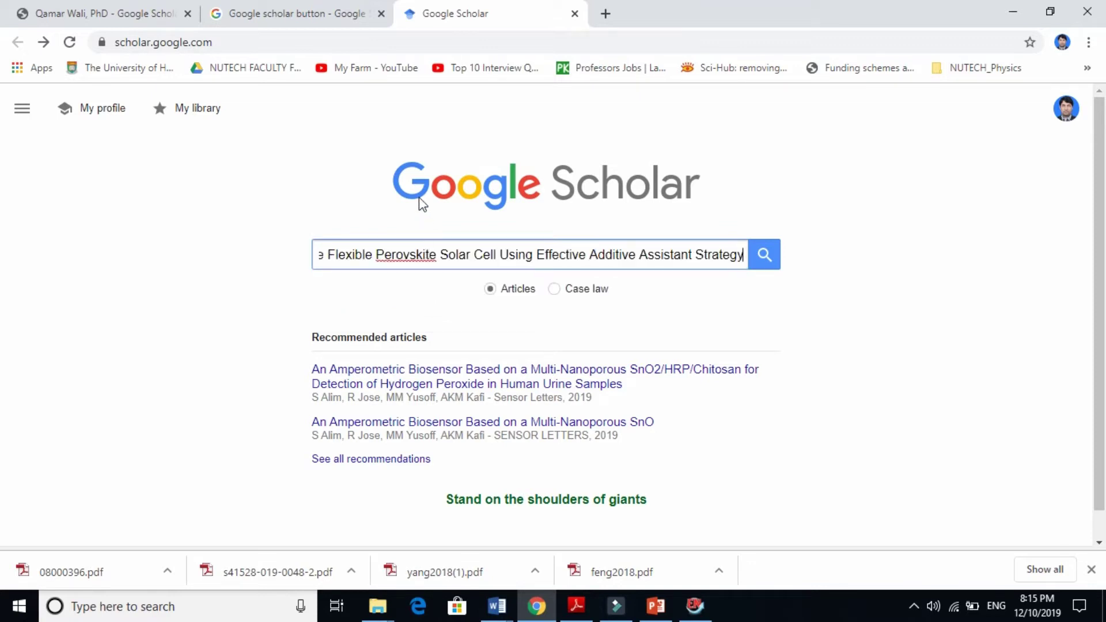
pyautogui.click(781, 260)
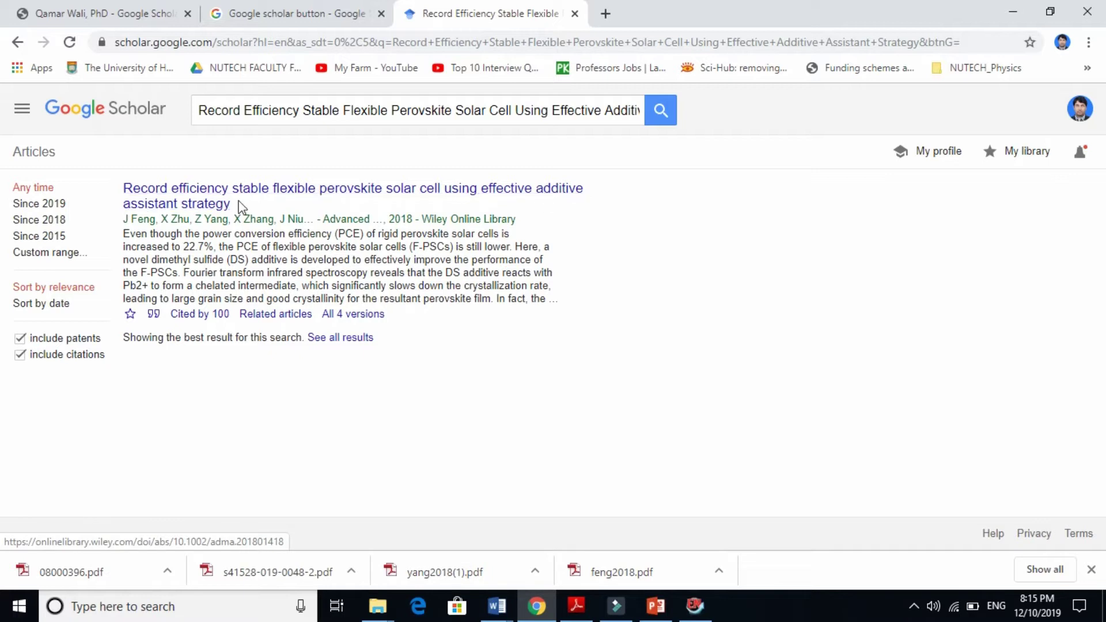
pyautogui.click(577, 610)
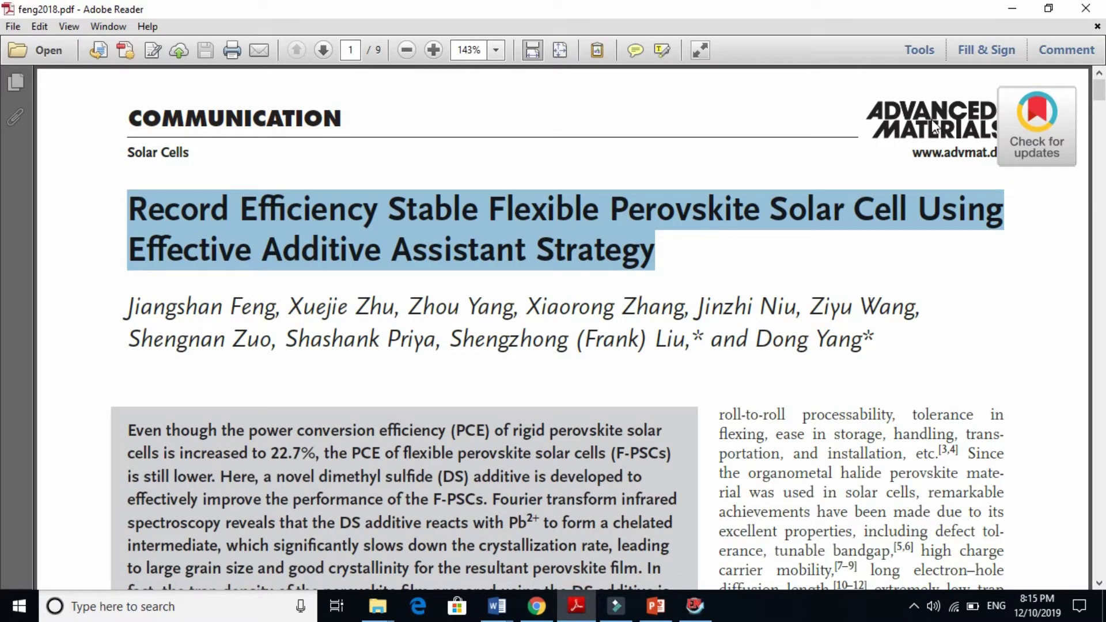
pyautogui.click(576, 606)
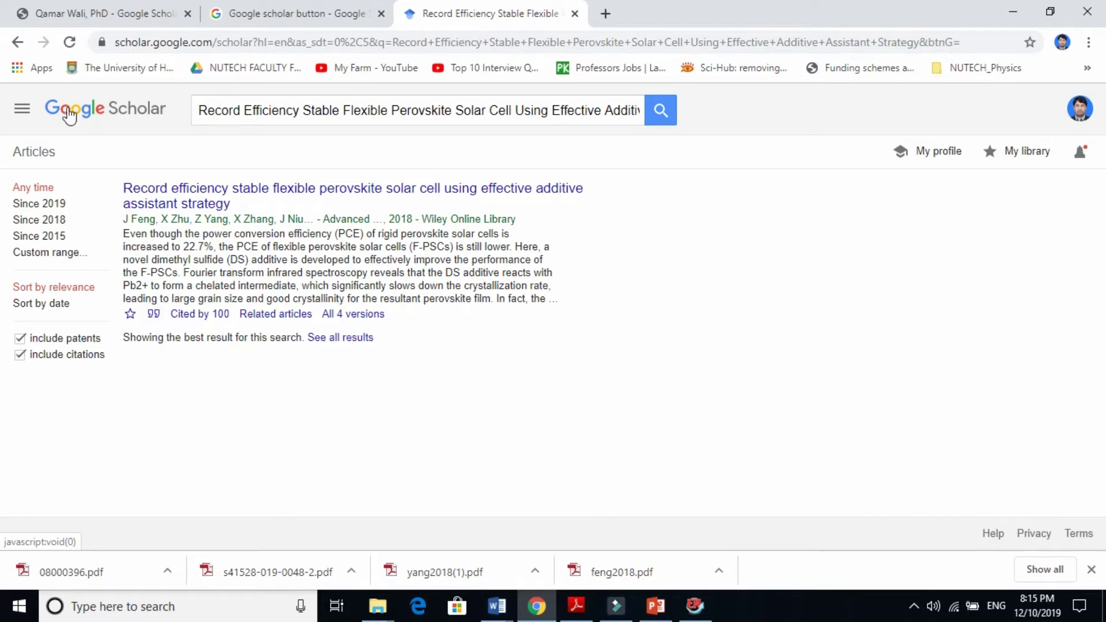
# Download the found article's citation in EndNote format from its Cite dialog
pyautogui.click(153, 314)
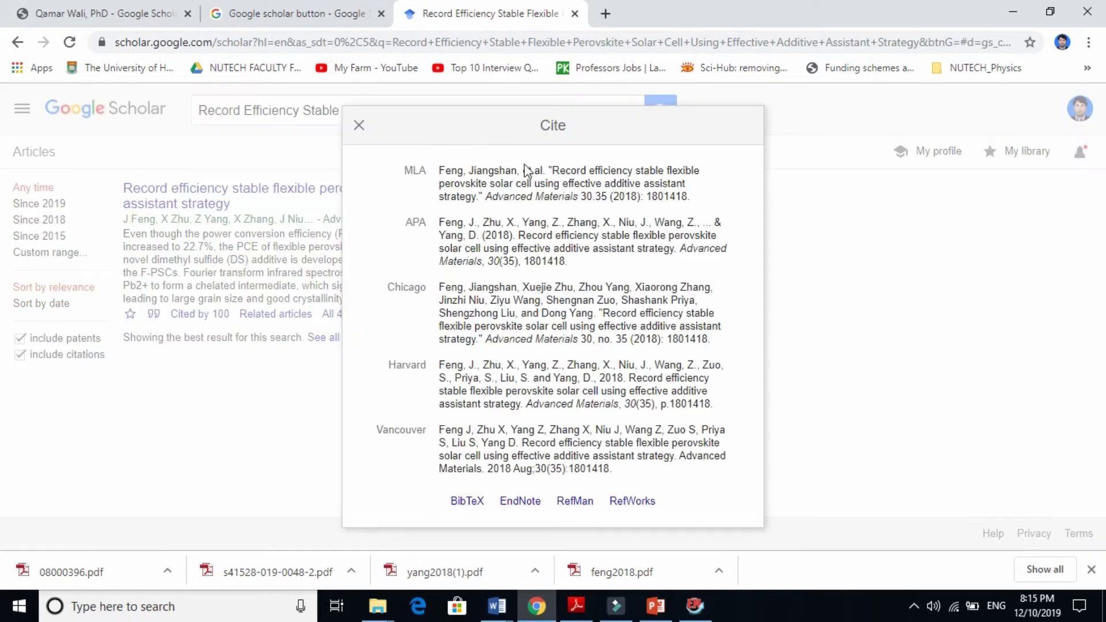
pyautogui.click(516, 501)
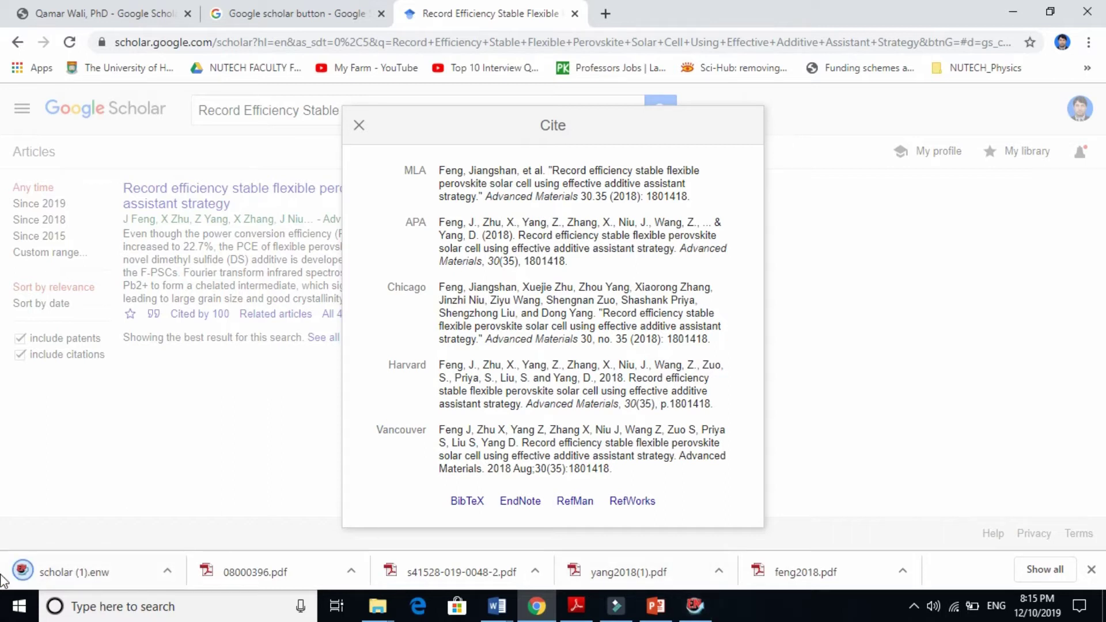
# Import scholar (1).enw into EndNote X7 after dismissing Kopernio, reaching 202 references
pyautogui.click(51, 562)
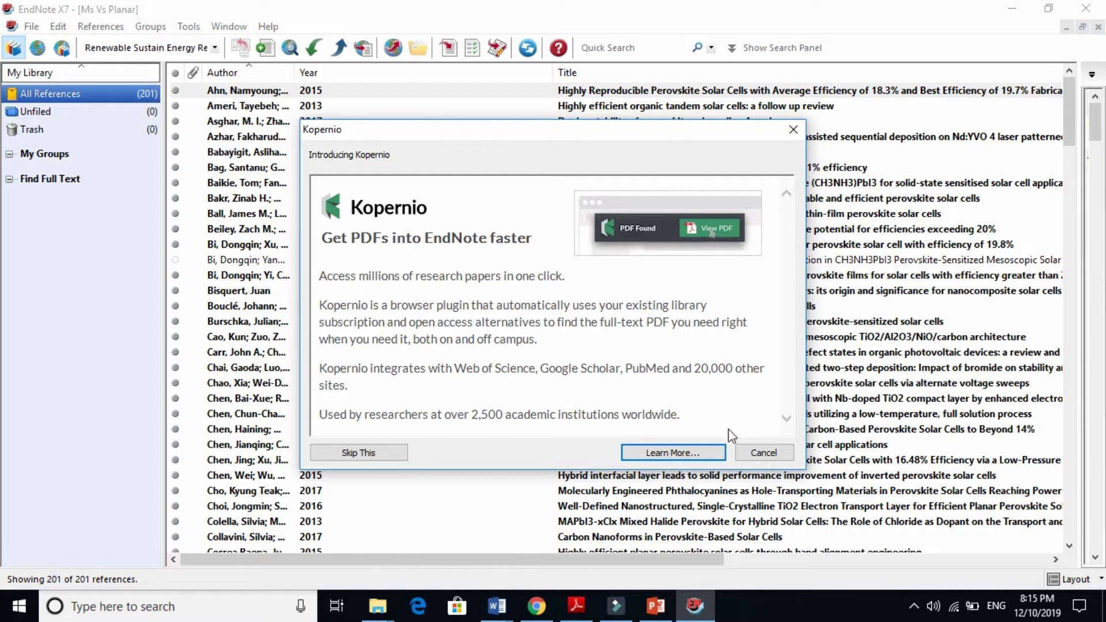
pyautogui.click(763, 453)
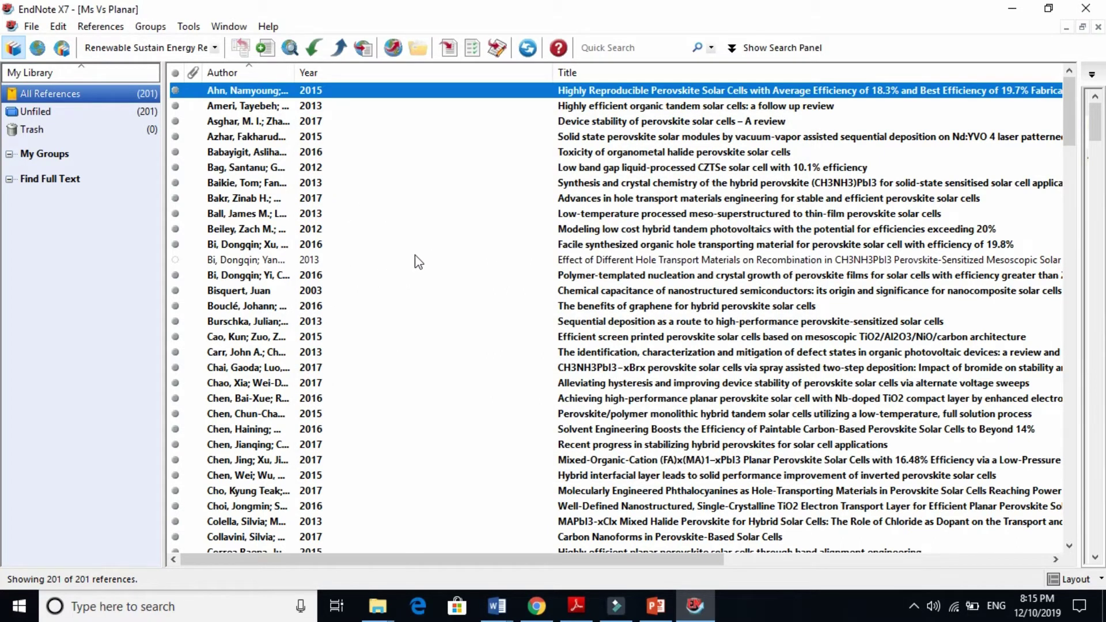
pyautogui.click(536, 606)
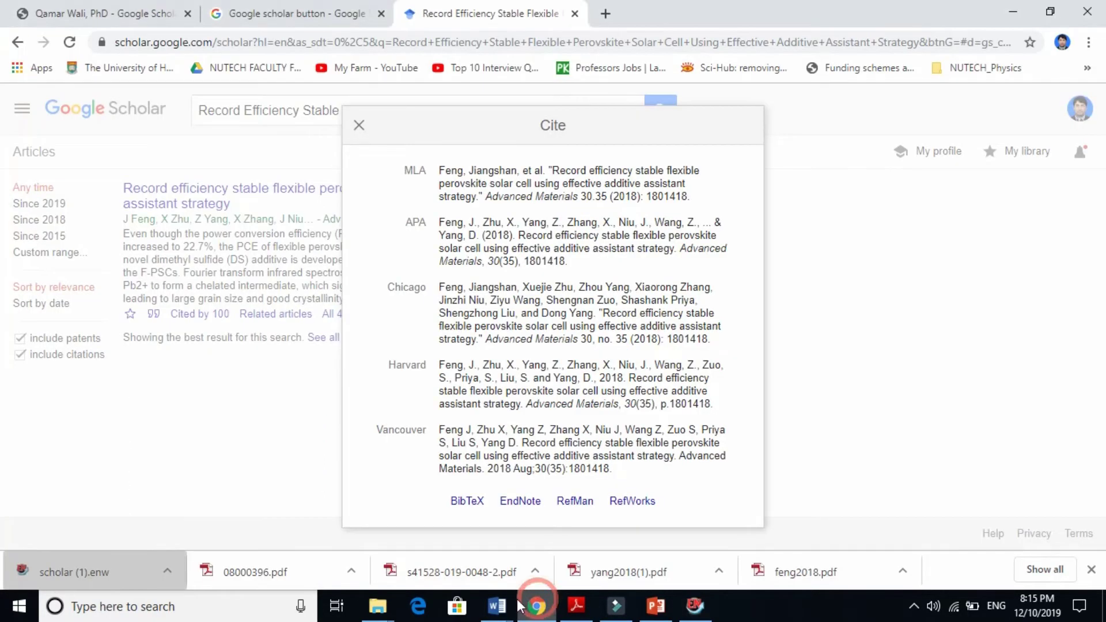
pyautogui.click(111, 570)
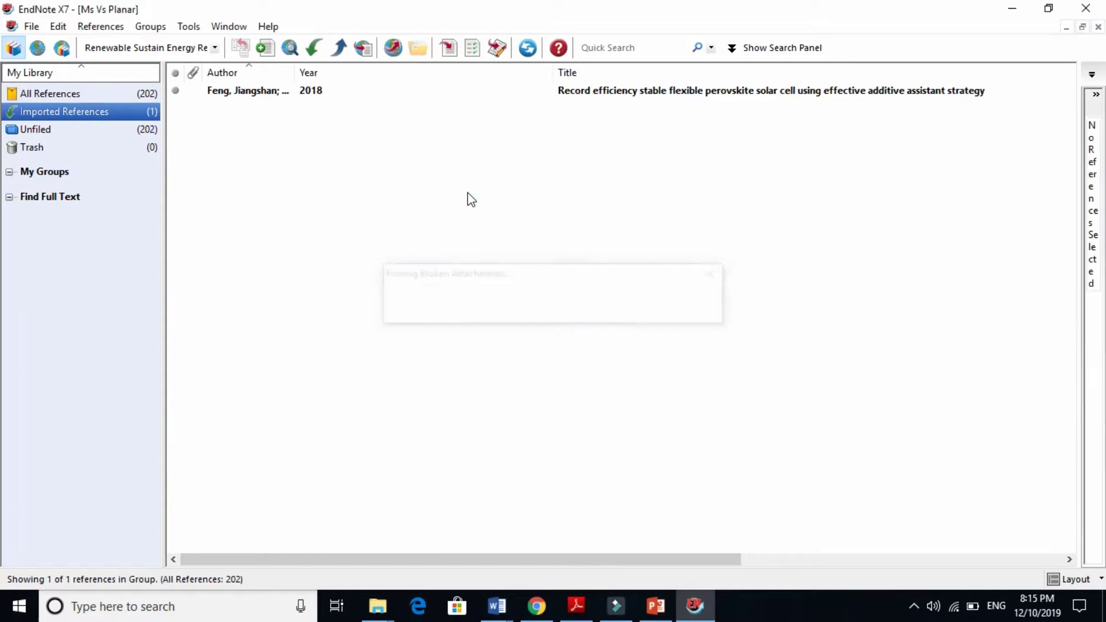
pyautogui.click(587, 94)
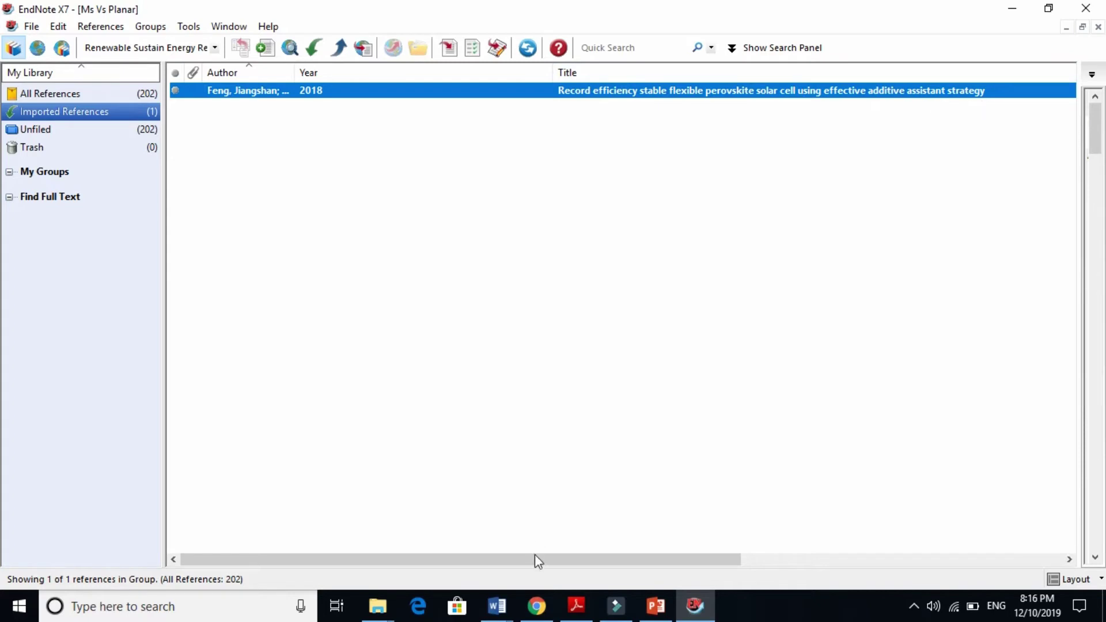
pyautogui.click(537, 605)
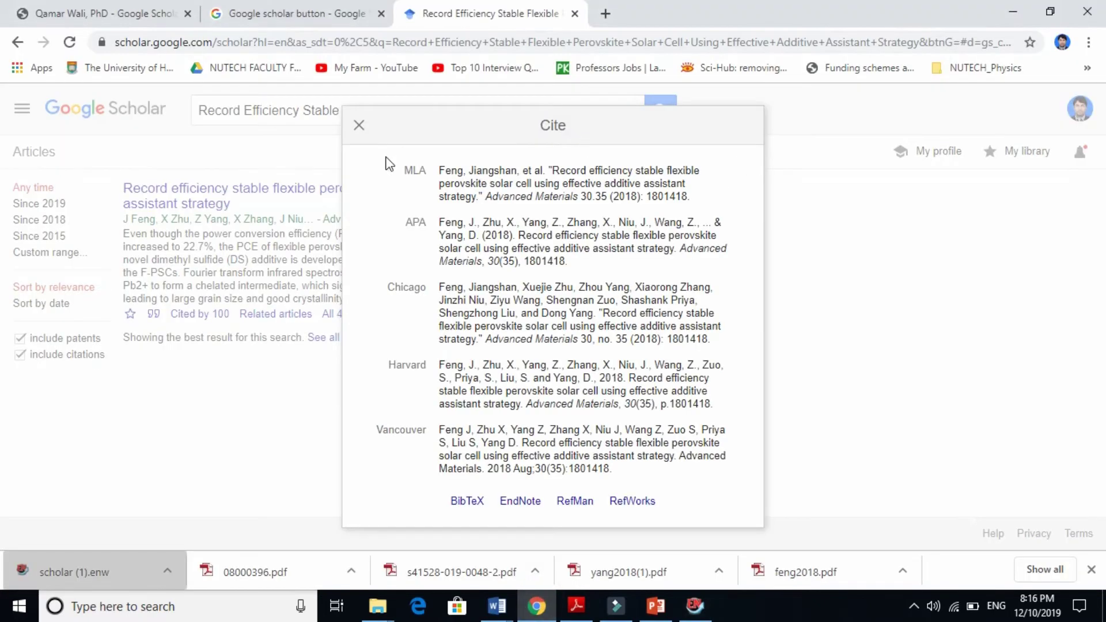
# Close the Cite dialog and switch to the tab with the Google Scholar Button search results
pyautogui.click(359, 126)
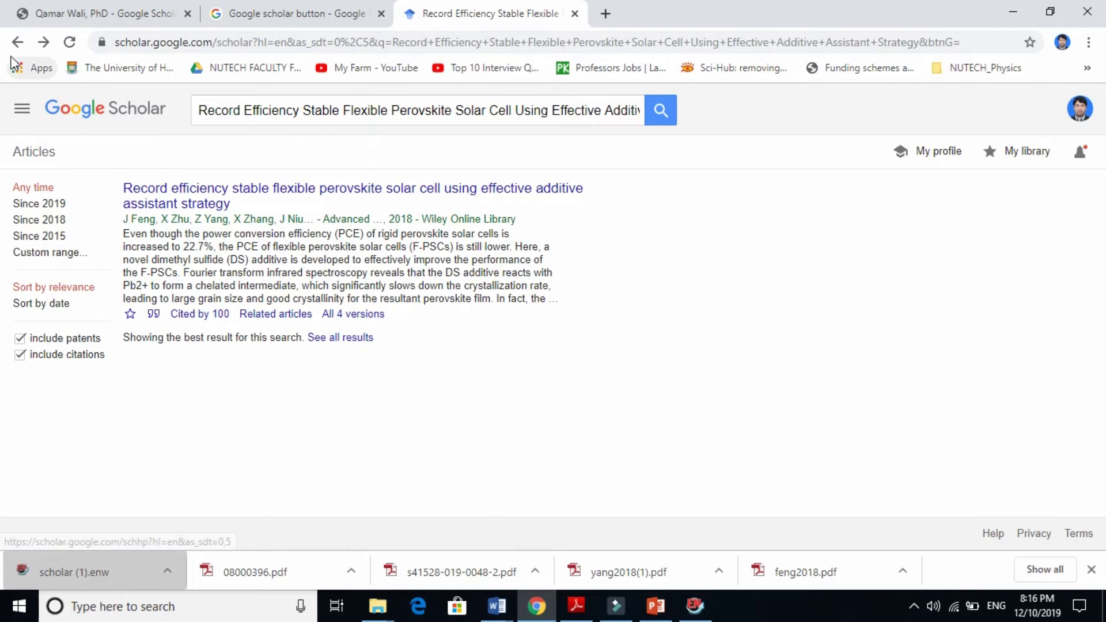
pyautogui.click(18, 43)
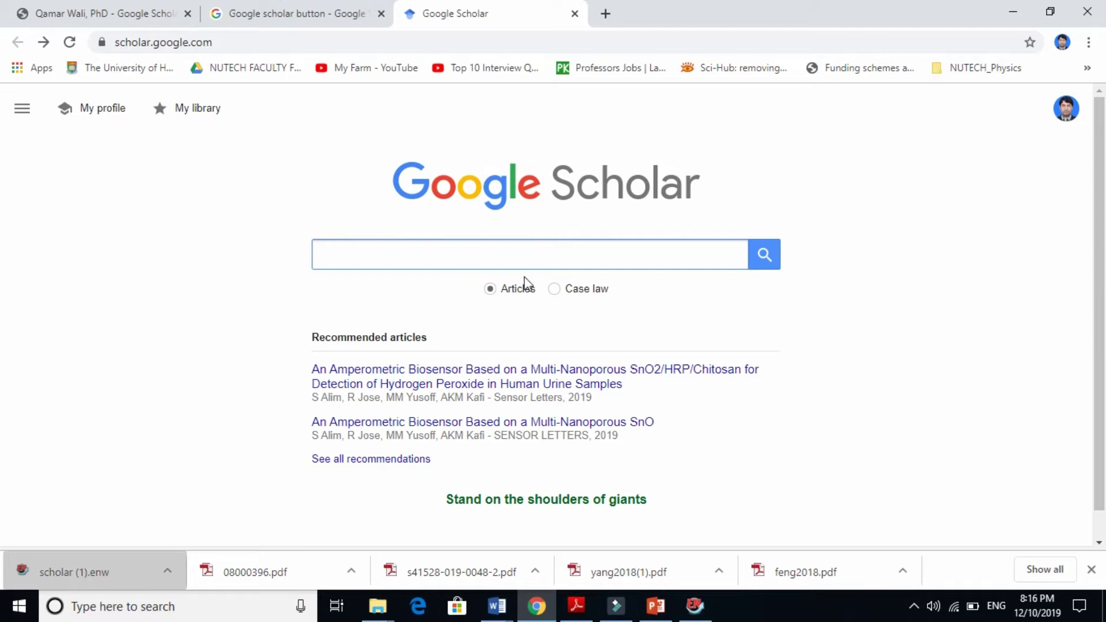
pyautogui.click(488, 254)
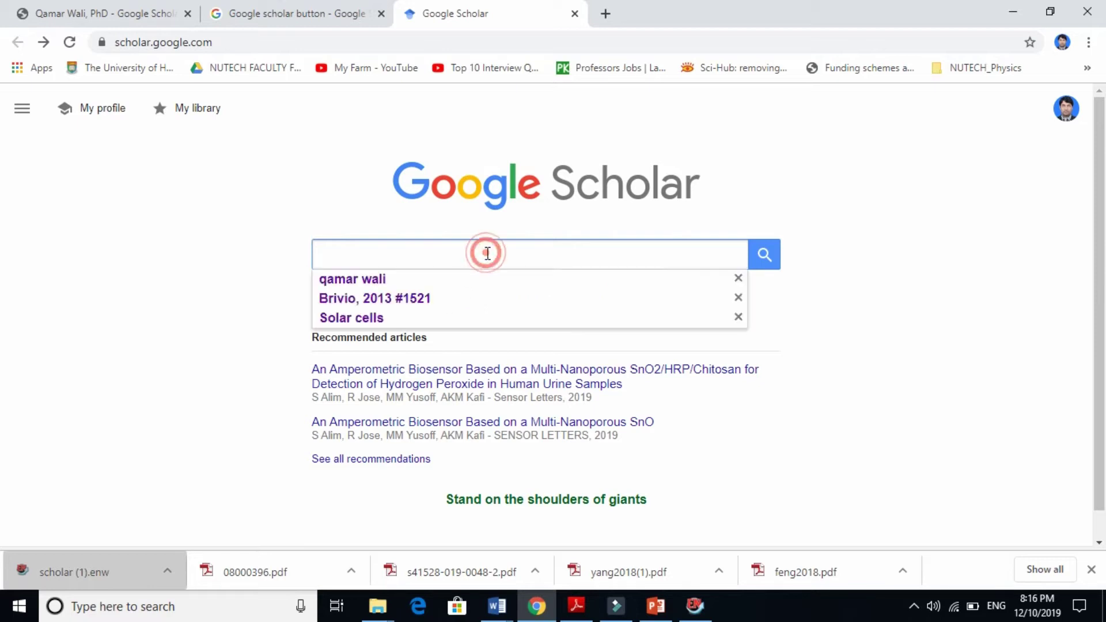
pyautogui.click(903, 207)
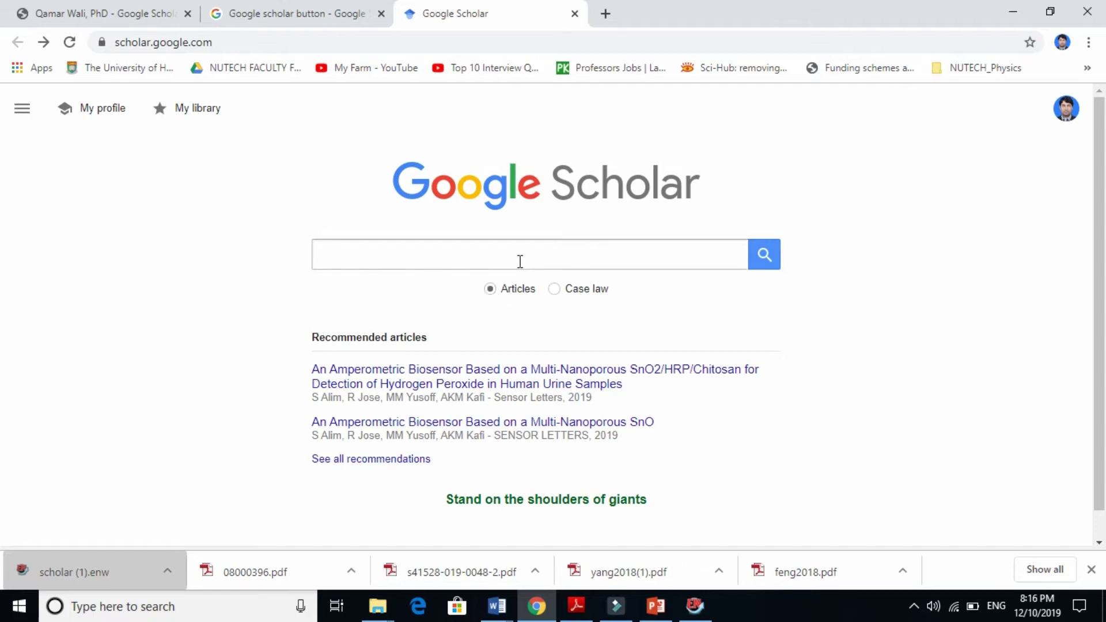
pyautogui.click(311, 11)
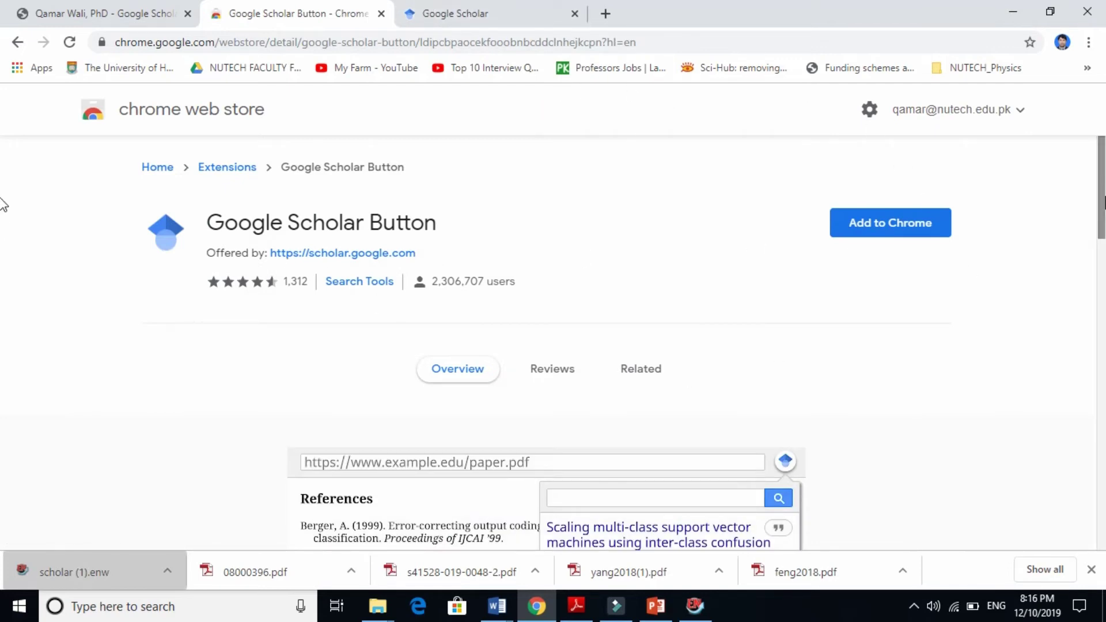
# Add the Google Scholar Button extension to Chrome and dismiss the 'added to Chrome' notice
pyautogui.scroll(-2, 2, 213)
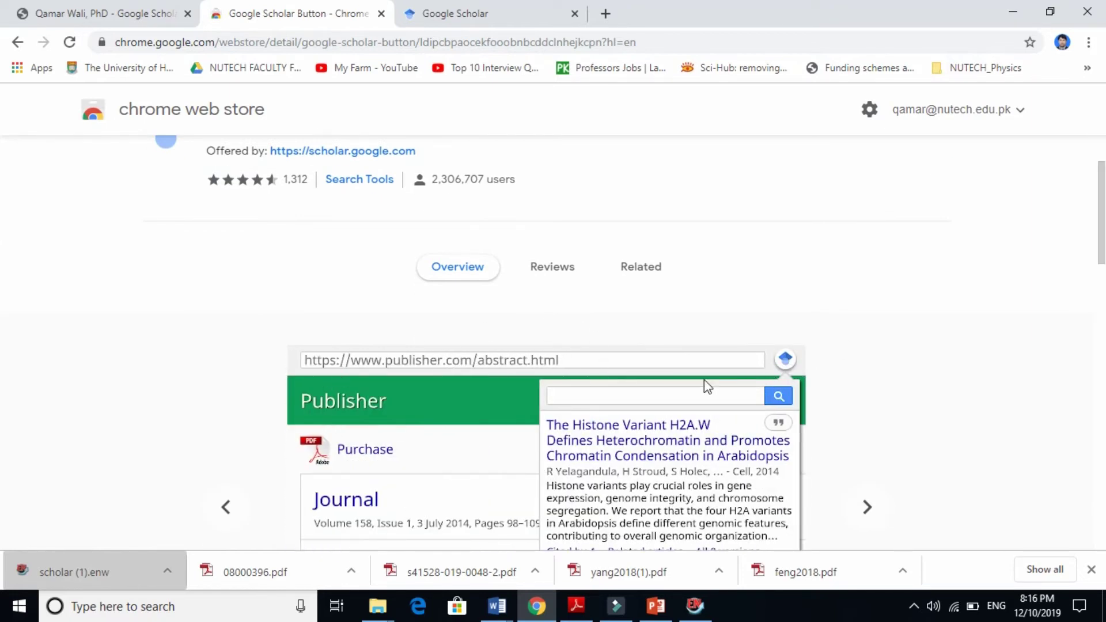
pyautogui.scroll(2, 2, 224)
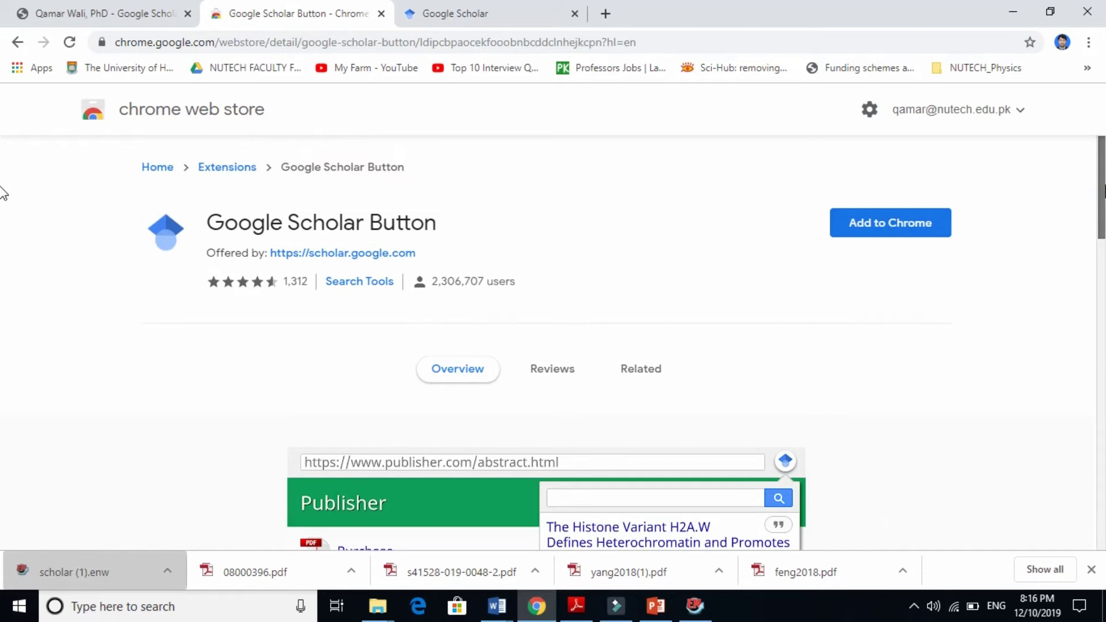
pyautogui.click(901, 226)
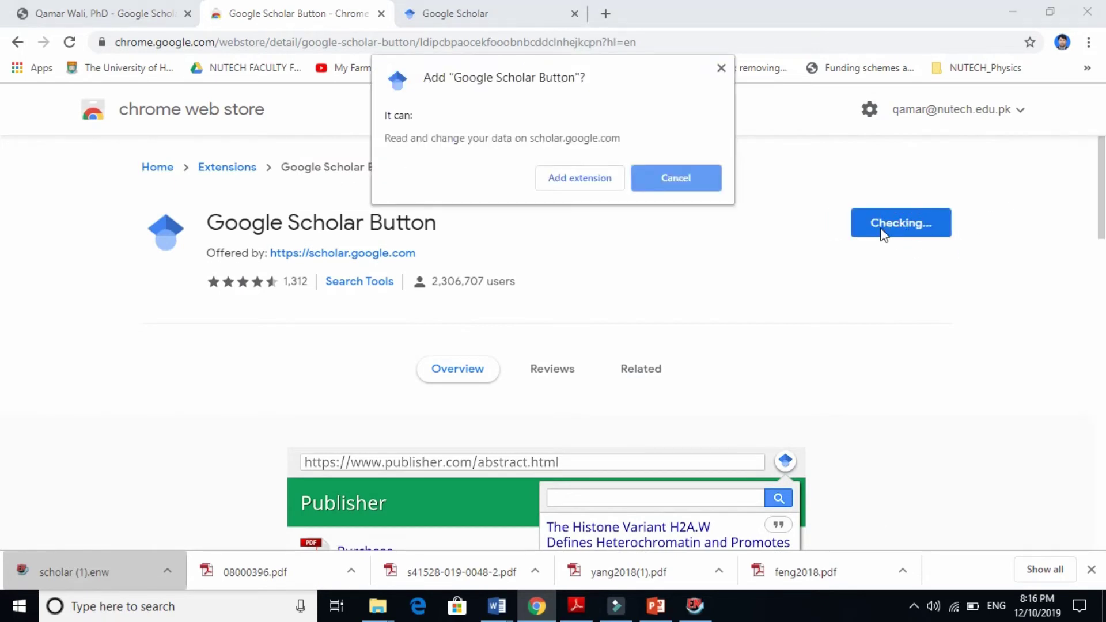
pyautogui.click(578, 180)
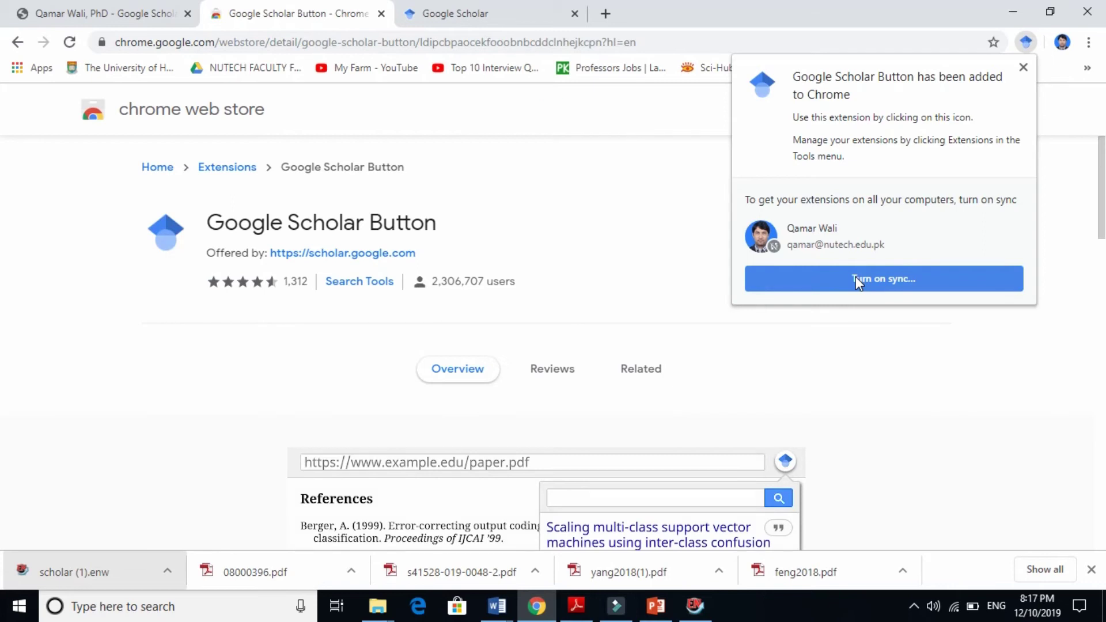
pyautogui.click(855, 279)
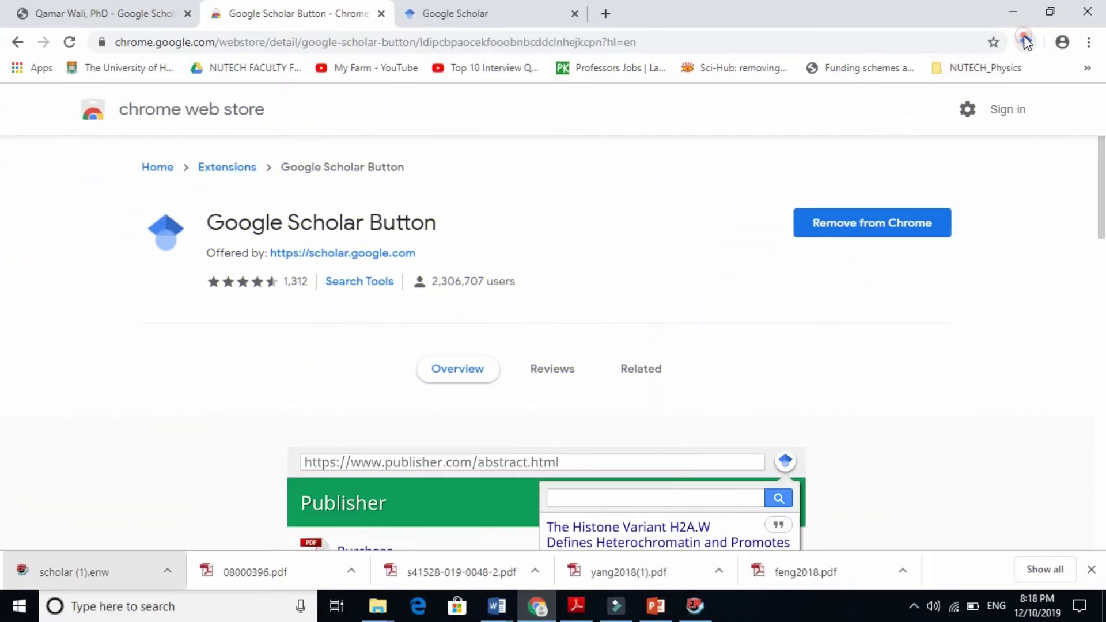
# Search the perovskite article title in the Scholar Button popup and get its EndNote citation
pyautogui.click(1025, 42)
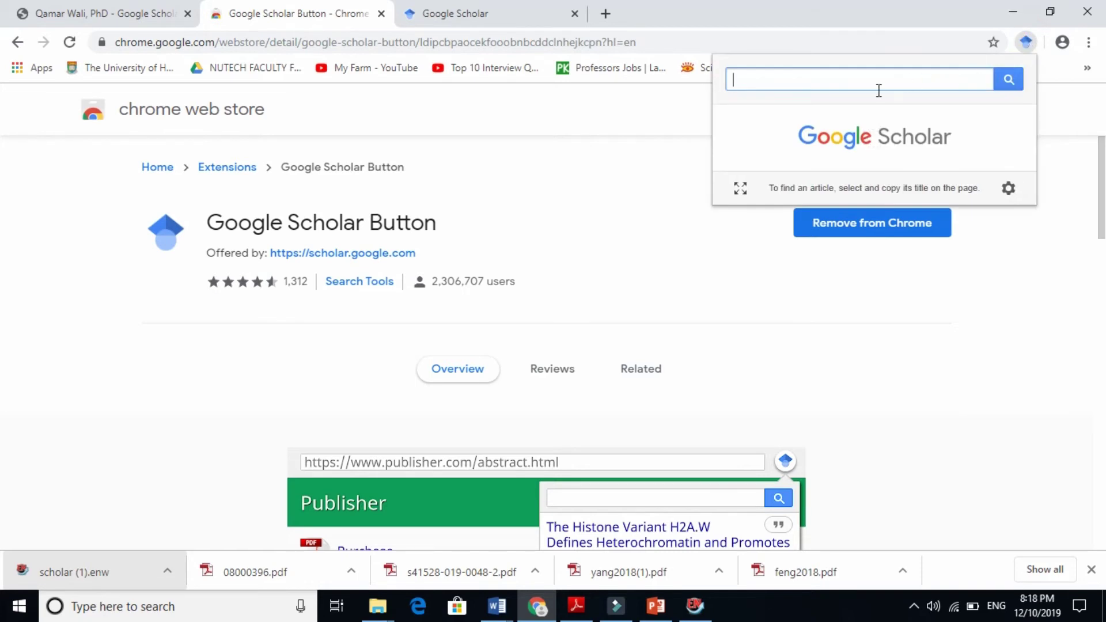
pyautogui.click(576, 605)
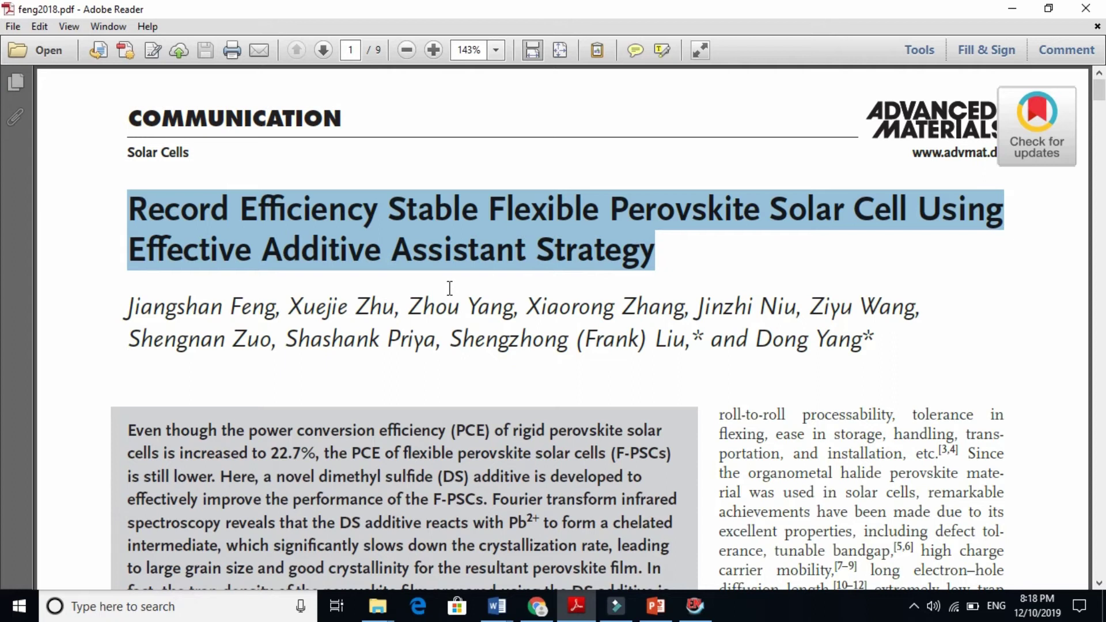
pyautogui.click(537, 605)
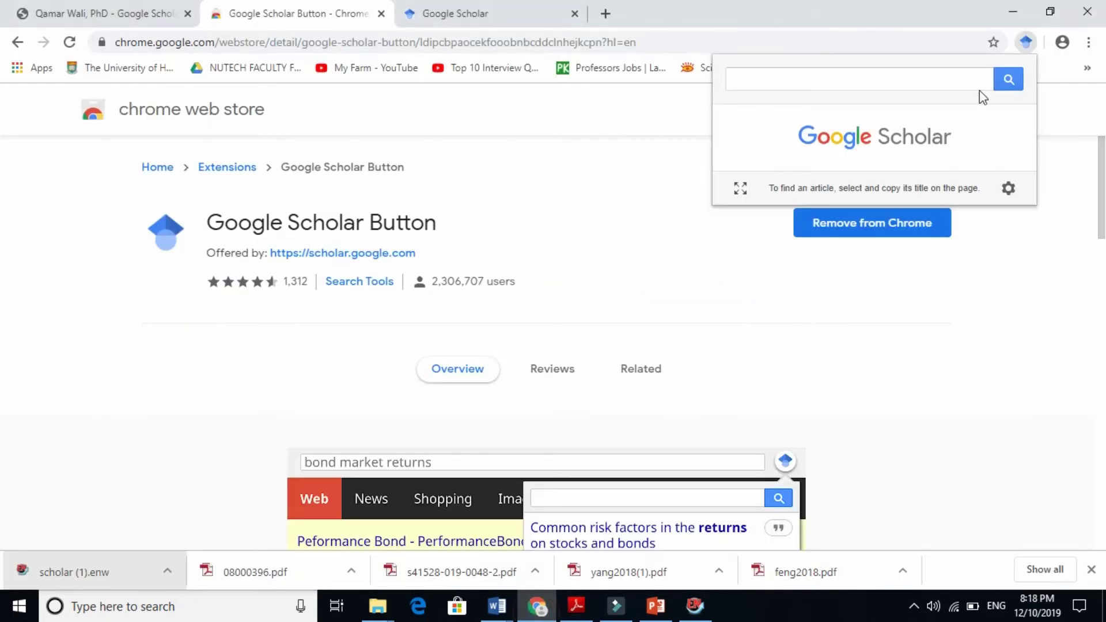
pyautogui.click(955, 82)
pyautogui.hotkey('ctrl', 'v')
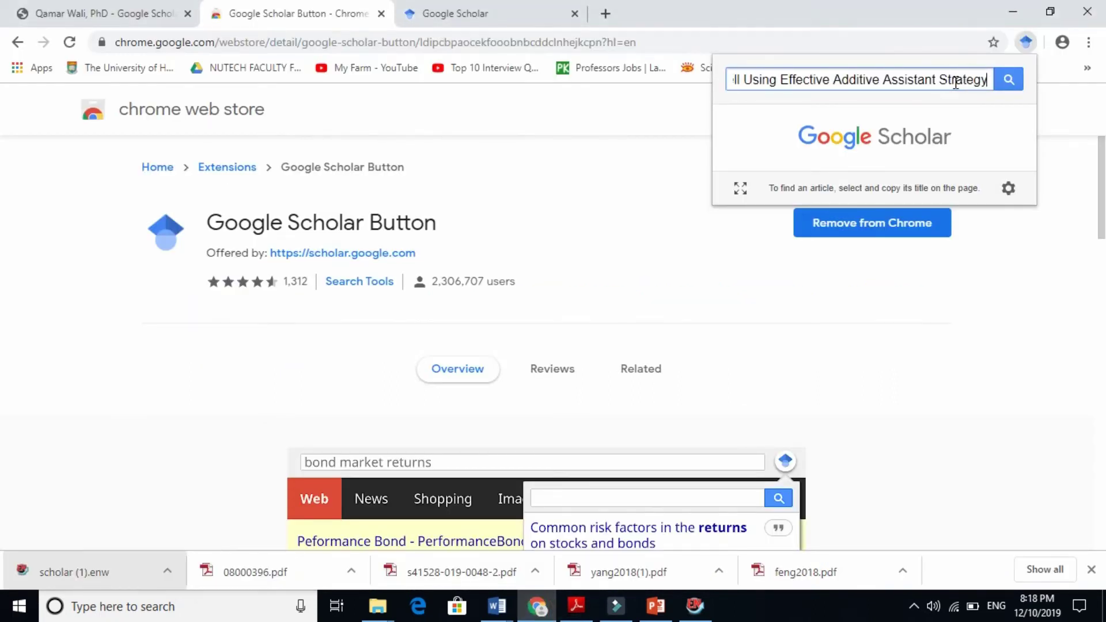
pyautogui.press('Return')
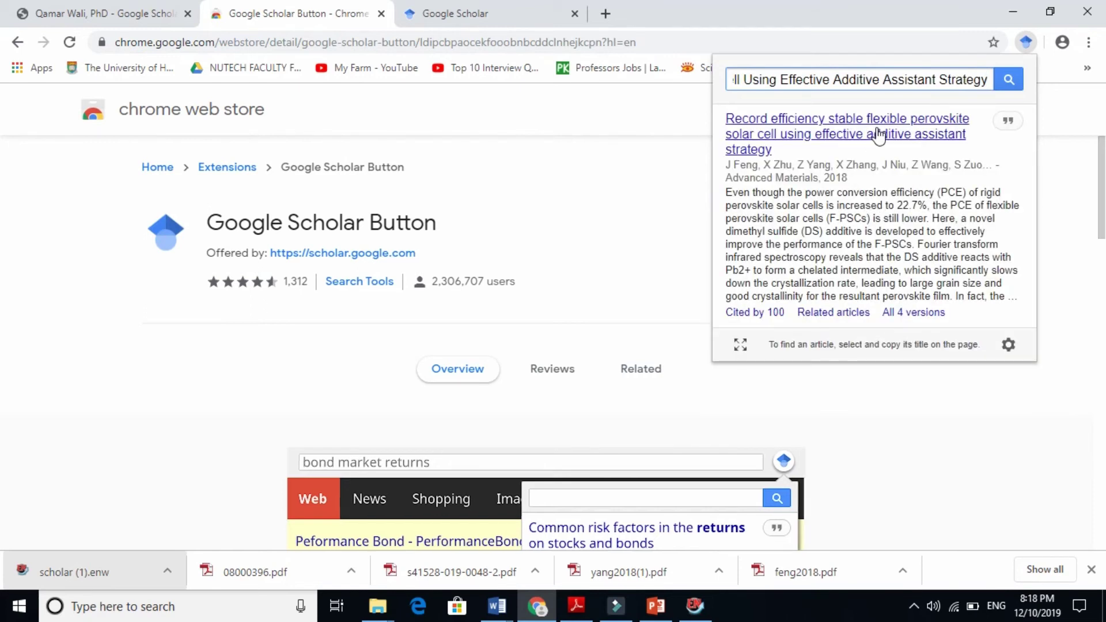
pyautogui.click(1007, 123)
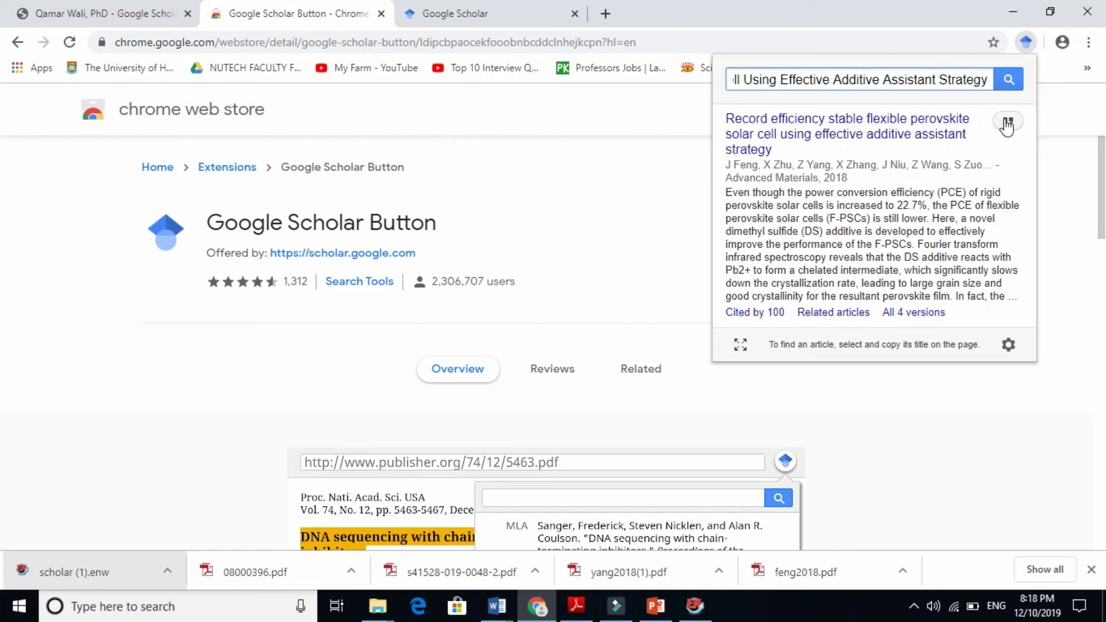
pyautogui.click(1007, 124)
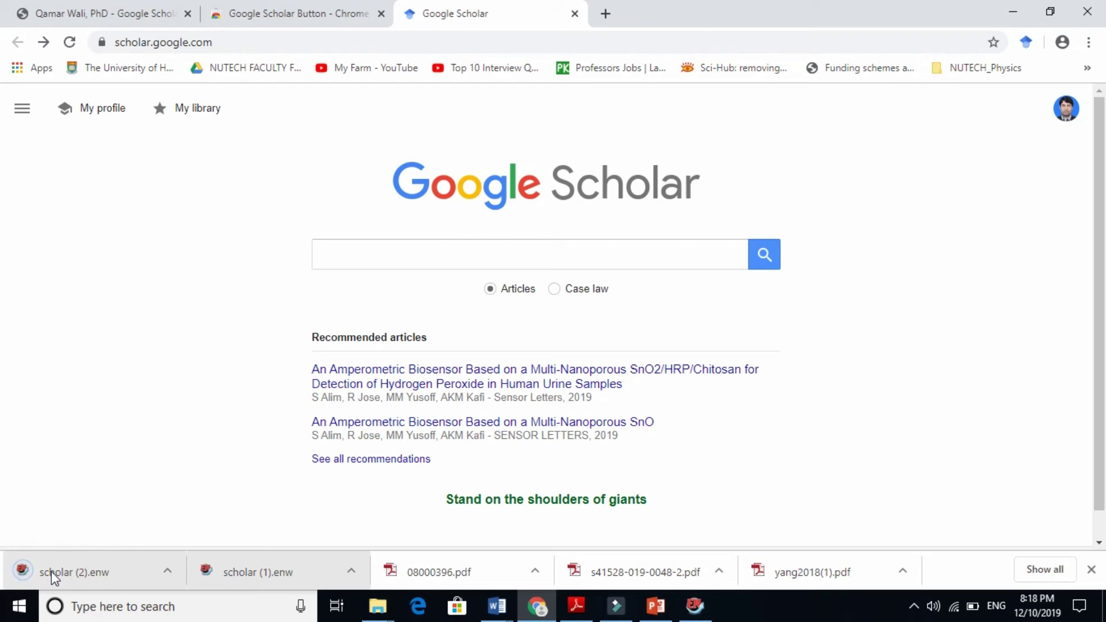
# Go back on the Web Store tab and reopen the Scholar Button popup with an empty box
pyautogui.click(340, 12)
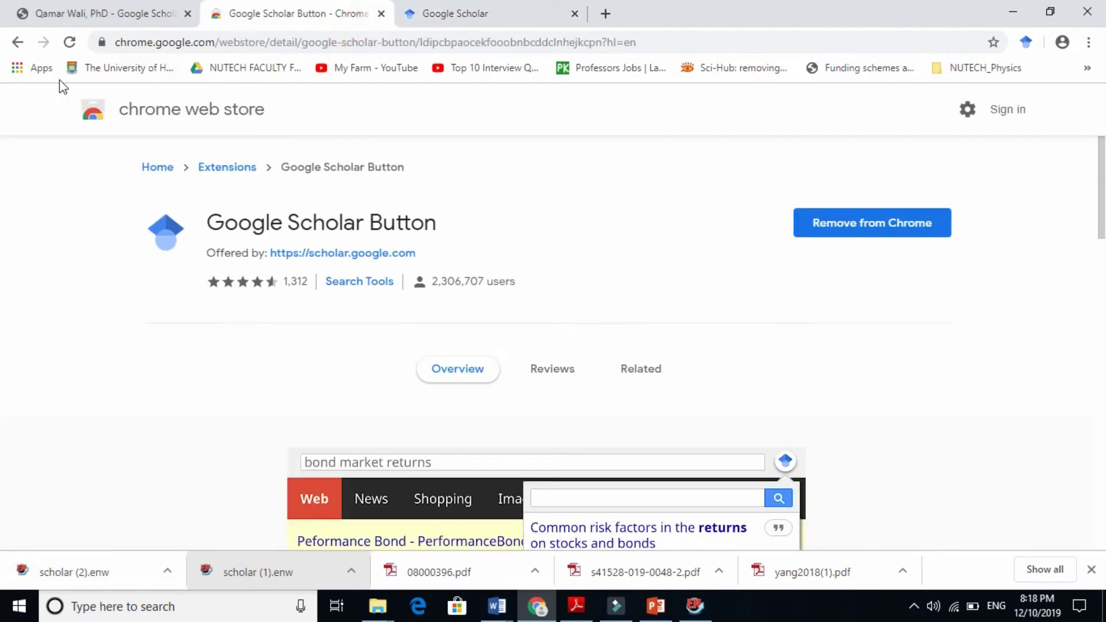
pyautogui.click(16, 42)
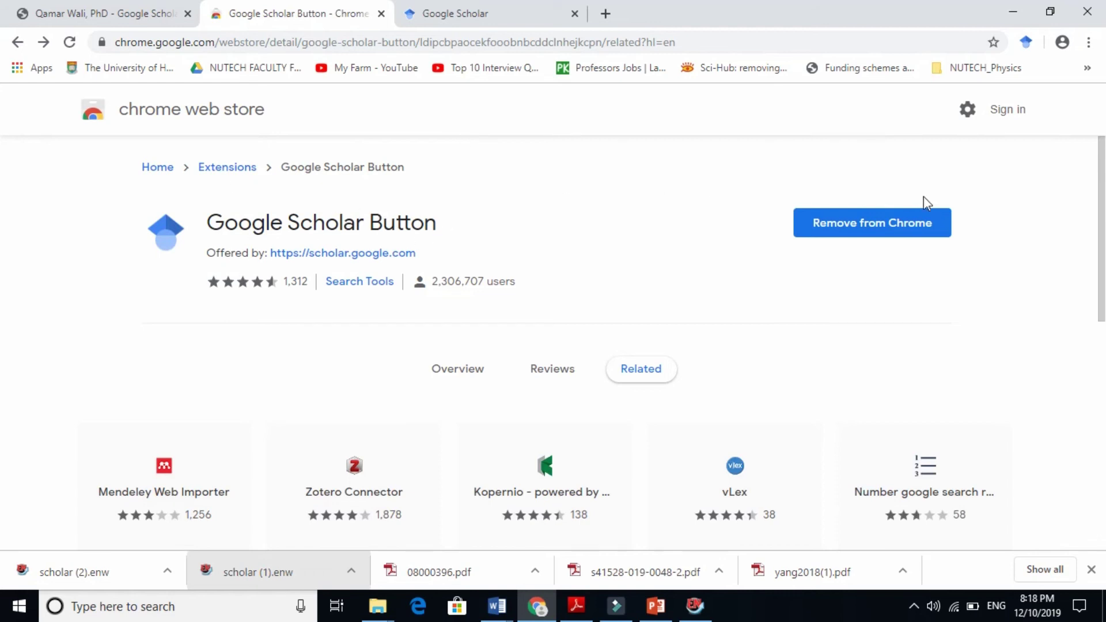
pyautogui.click(1026, 42)
pyautogui.click(1025, 42)
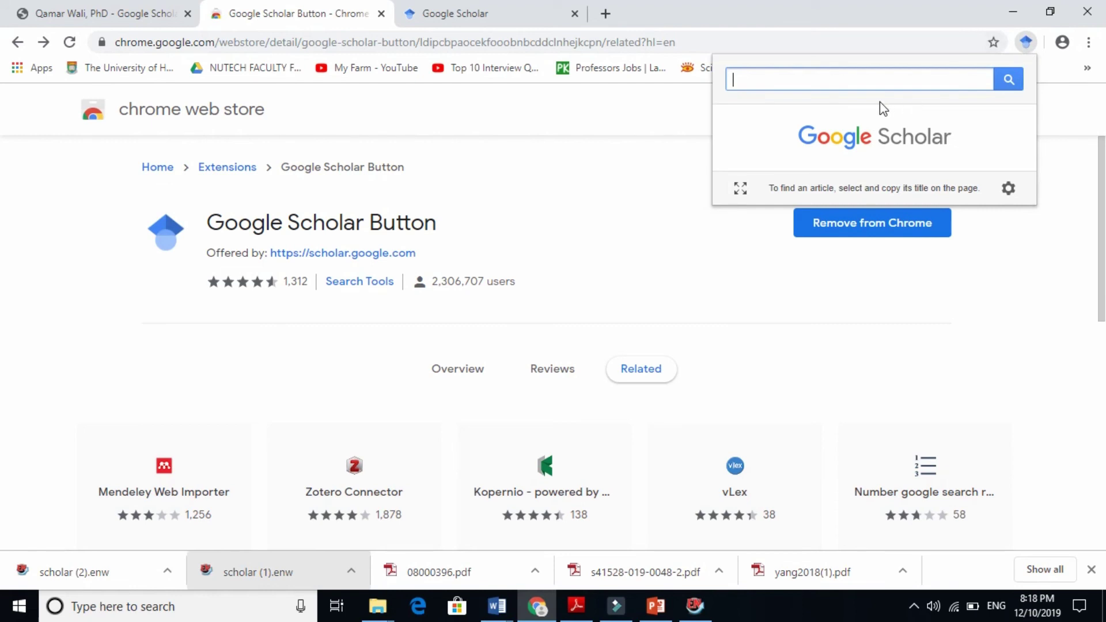
pyautogui.click(869, 83)
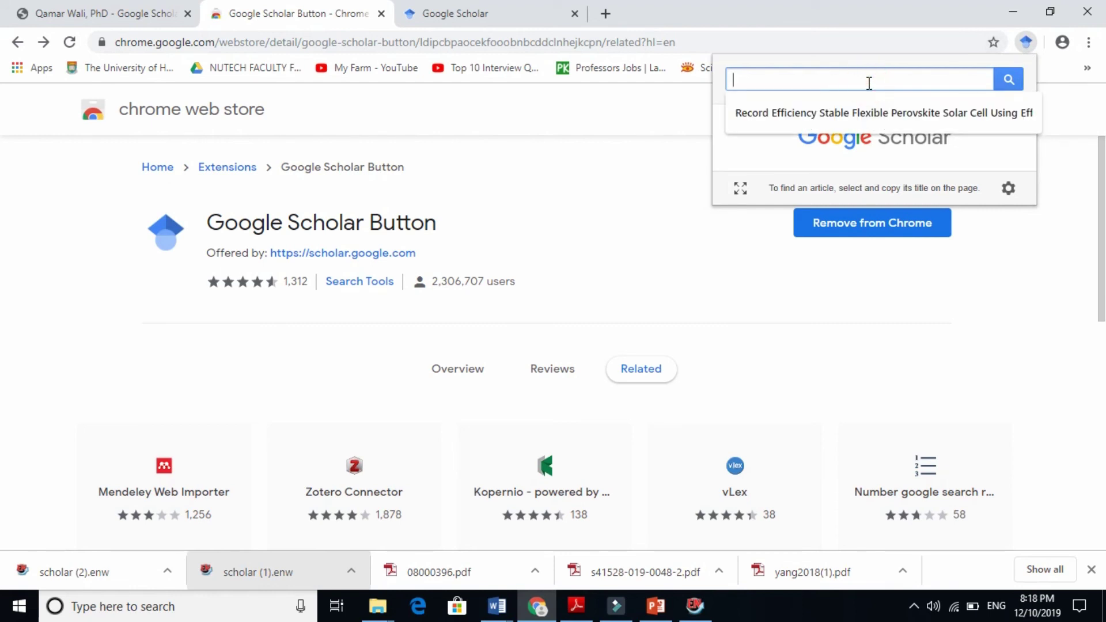
pyautogui.click(1026, 43)
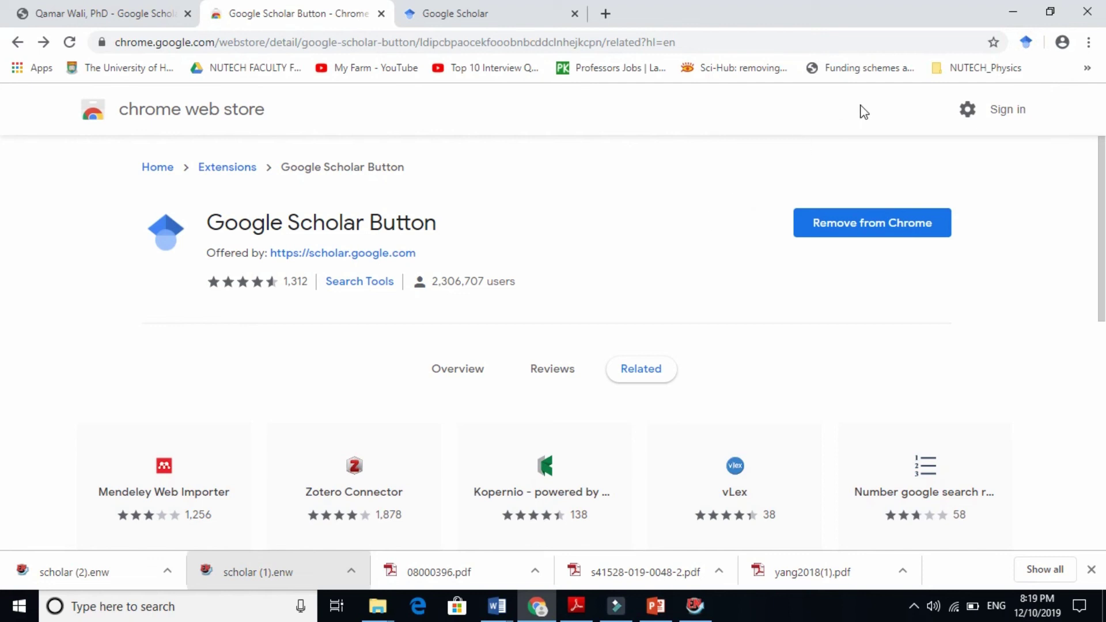
pyautogui.click(1023, 43)
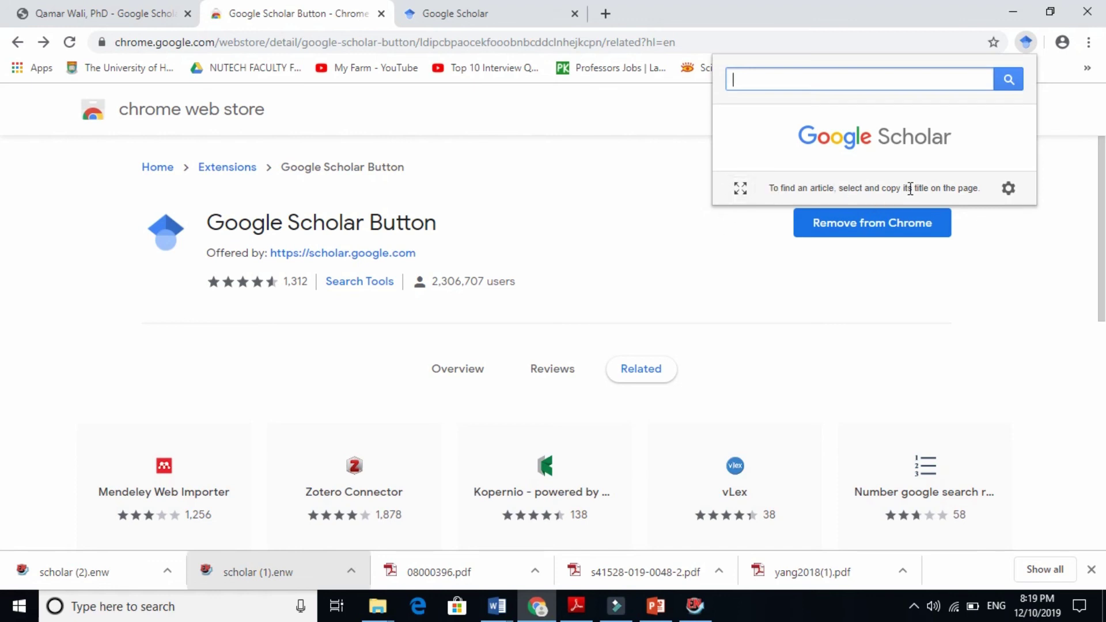
pyautogui.click(919, 84)
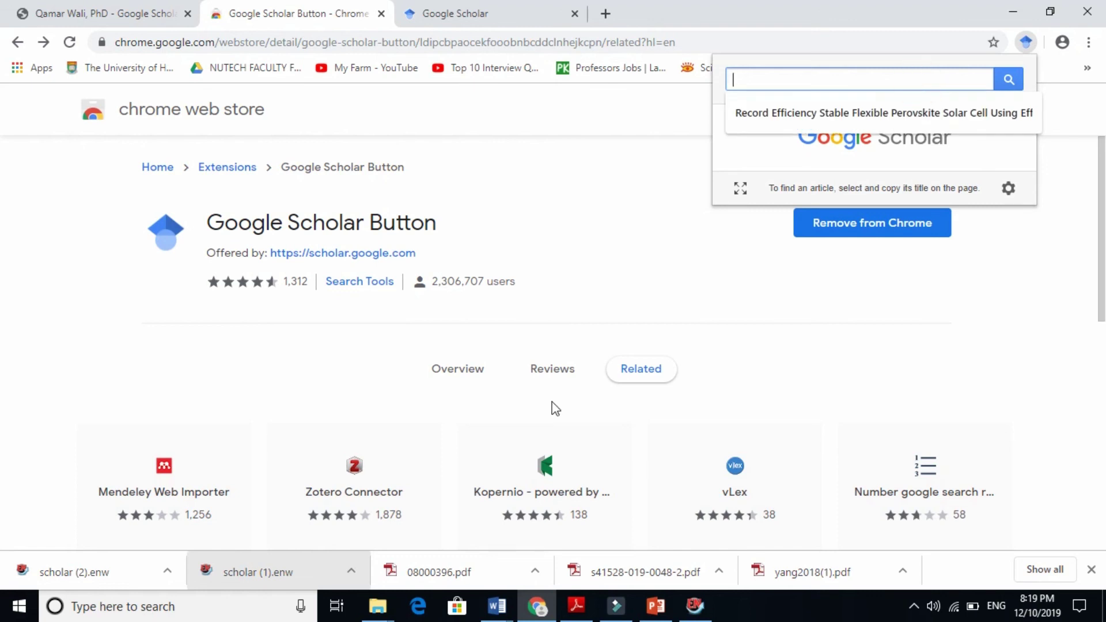